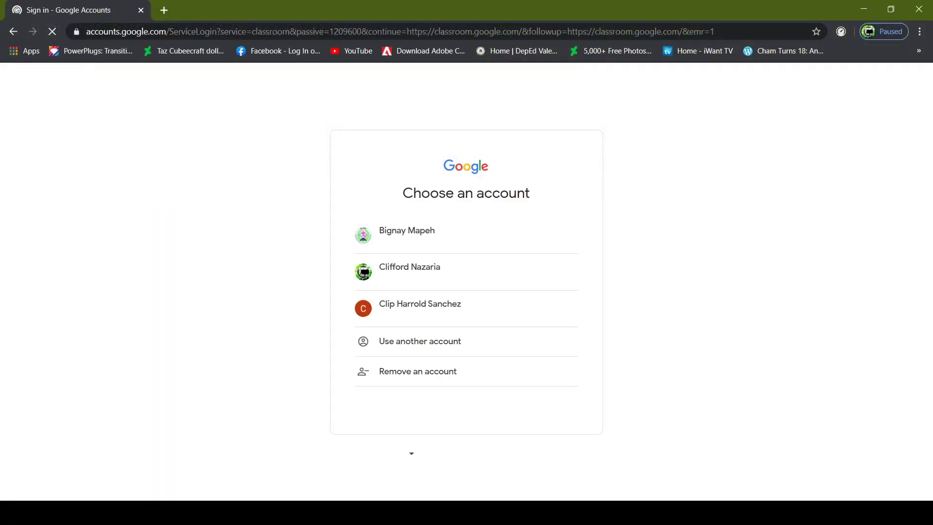
# Sign in with the teacher's account and start creating a class, acknowledging the notice about school and university use.
pyautogui.click(437, 272)
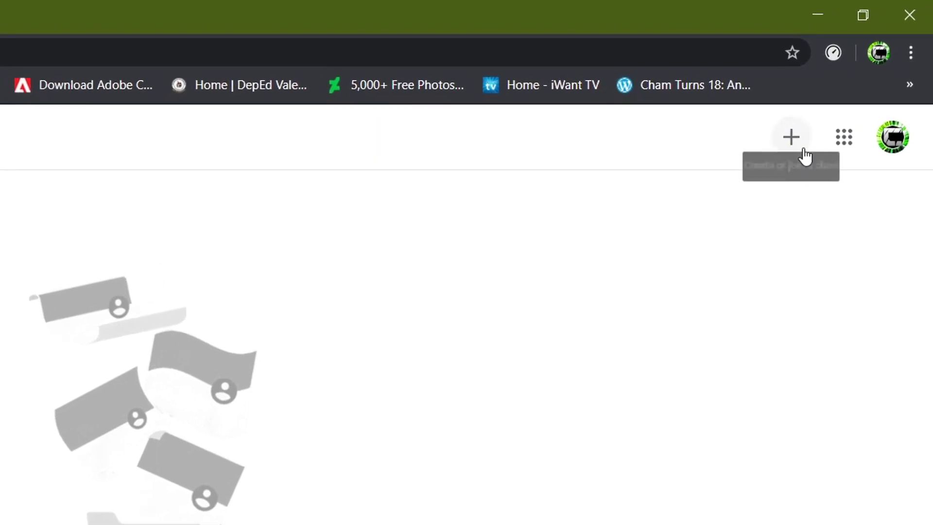
pyautogui.click(783, 165)
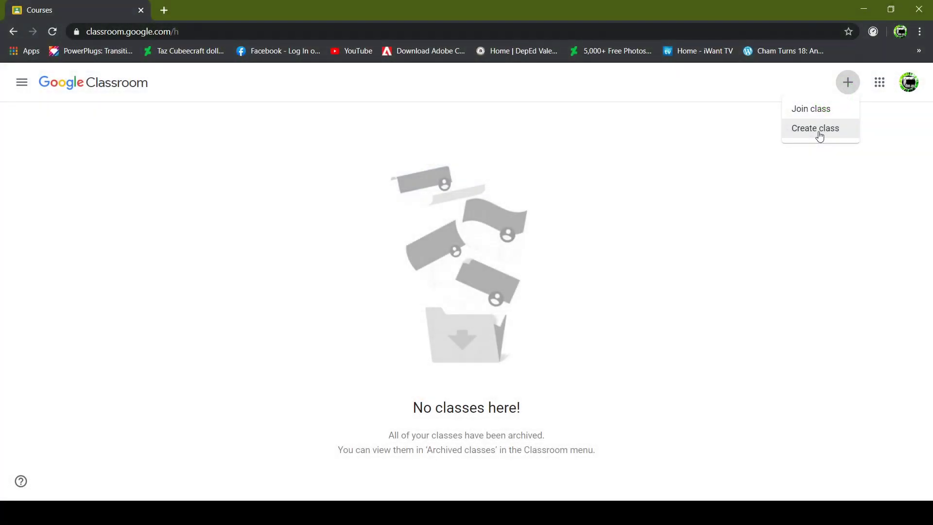
pyautogui.click(586, 406)
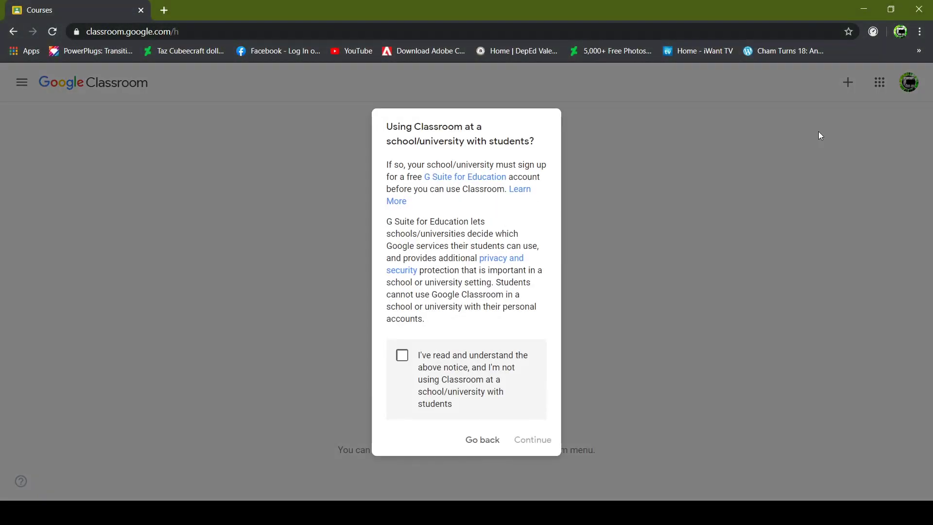
pyautogui.click(404, 358)
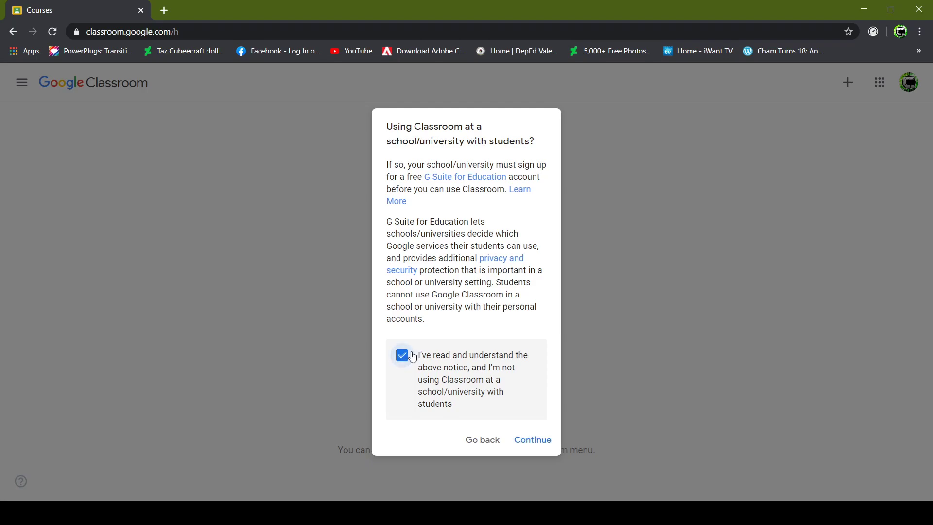
pyautogui.click(533, 440)
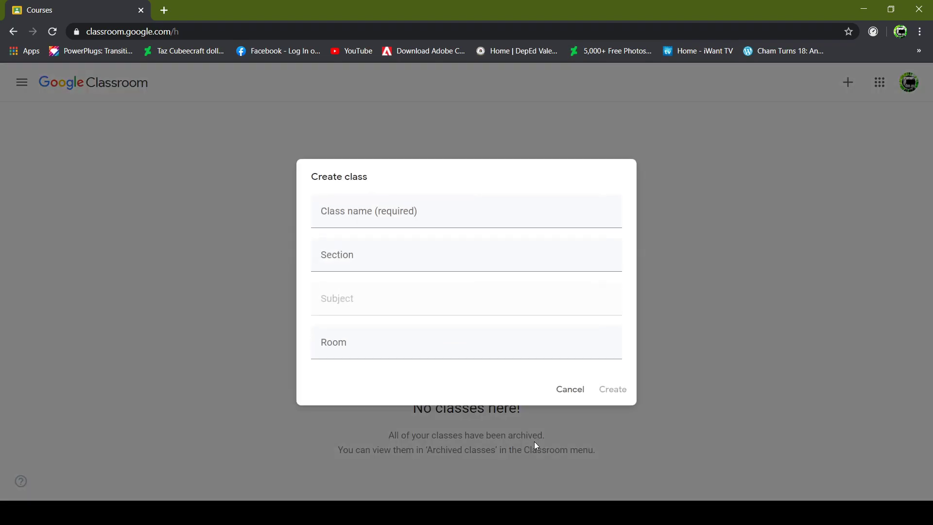
# Create the class with the name Music Class, section Arryn and subject Classical Music.
pyautogui.click(396, 215)
pyautogui.write('Music Class')
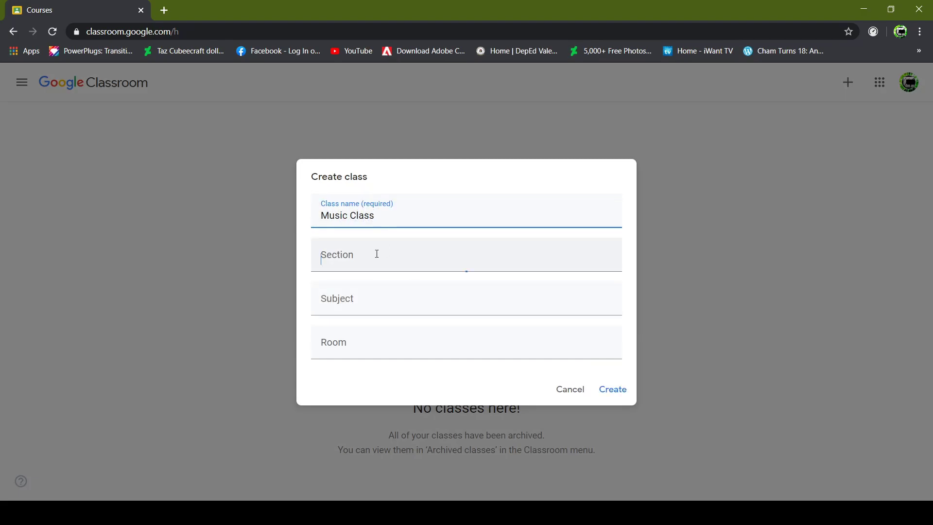
pyautogui.click(374, 255)
pyautogui.write('A')
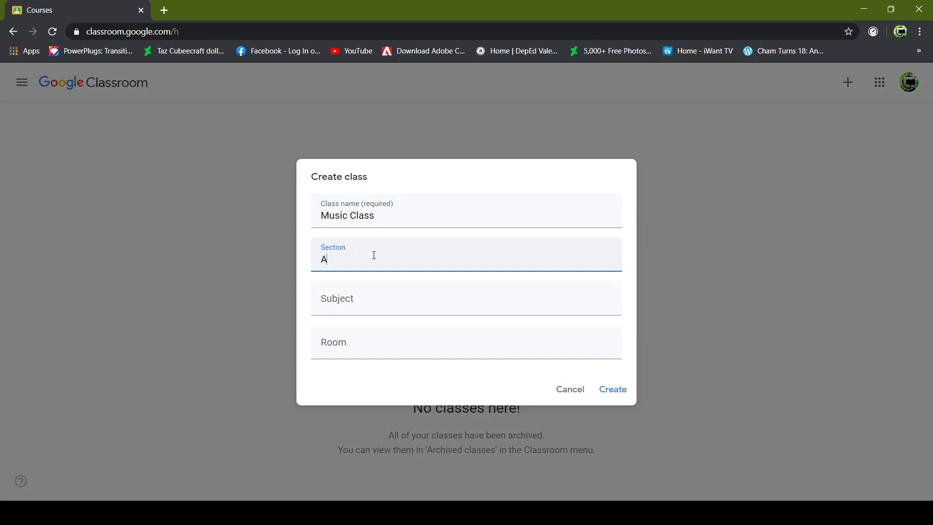
pyautogui.click(335, 308)
pyautogui.write('Classical')
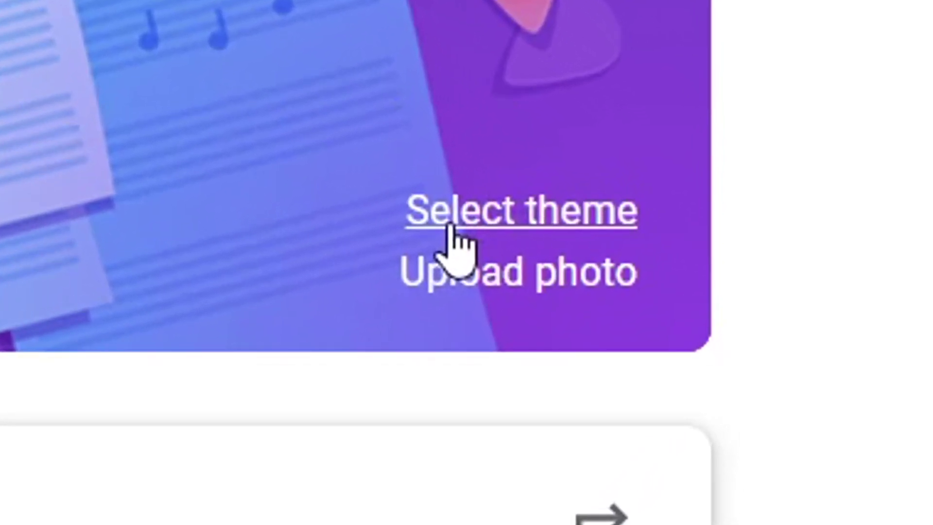
# Apply the blue General gallery theme with the yellow book and earphones to the class.
pyautogui.click(629, 236)
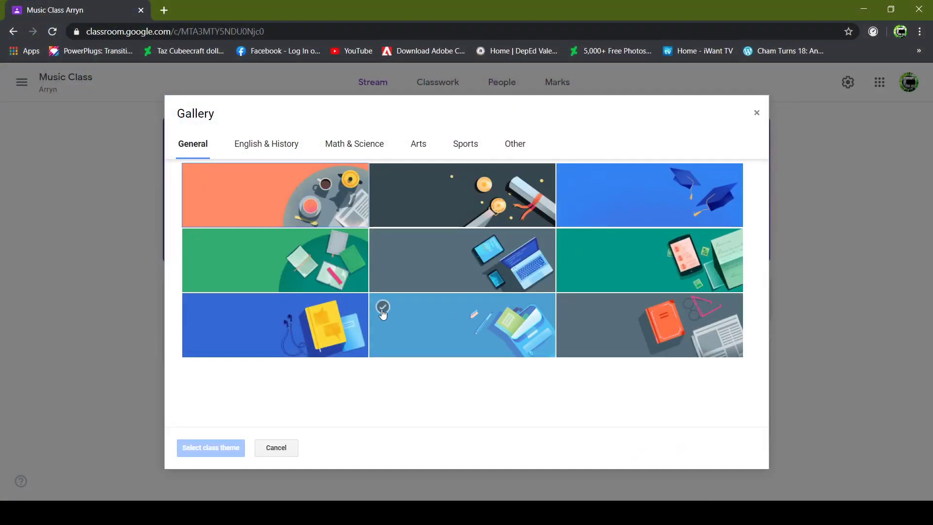
pyautogui.click(293, 334)
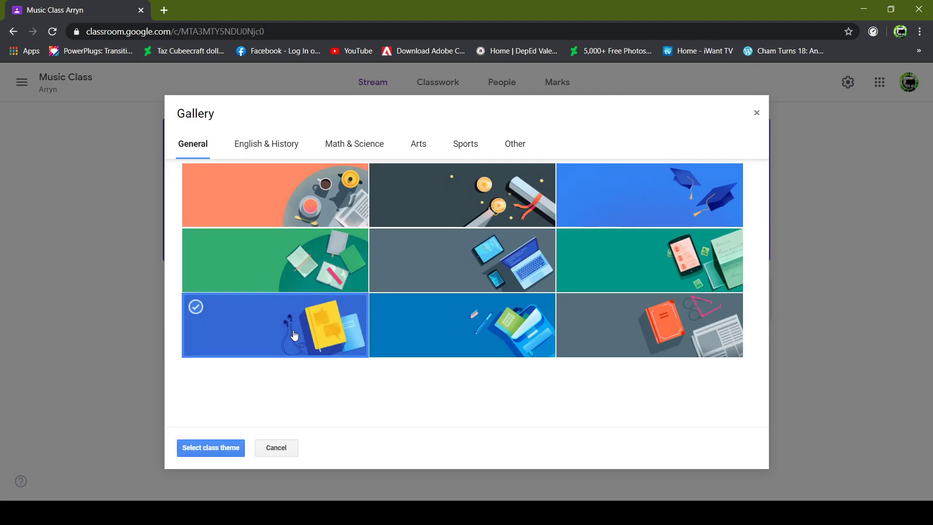
pyautogui.click(201, 448)
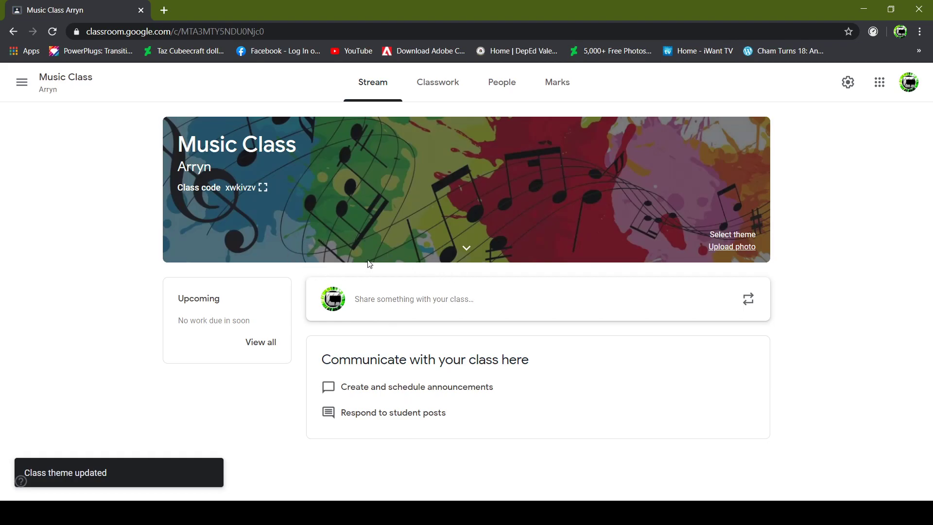
# Display the class code enlarged, highlight it, and return to the class stream.
pyautogui.click(263, 188)
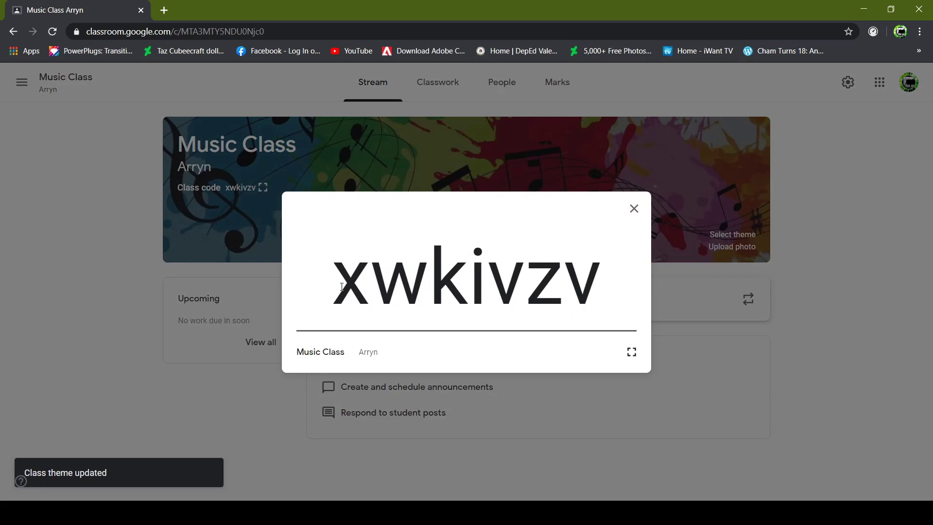
pyautogui.moveTo(332, 289); pyautogui.dragTo(597, 292)
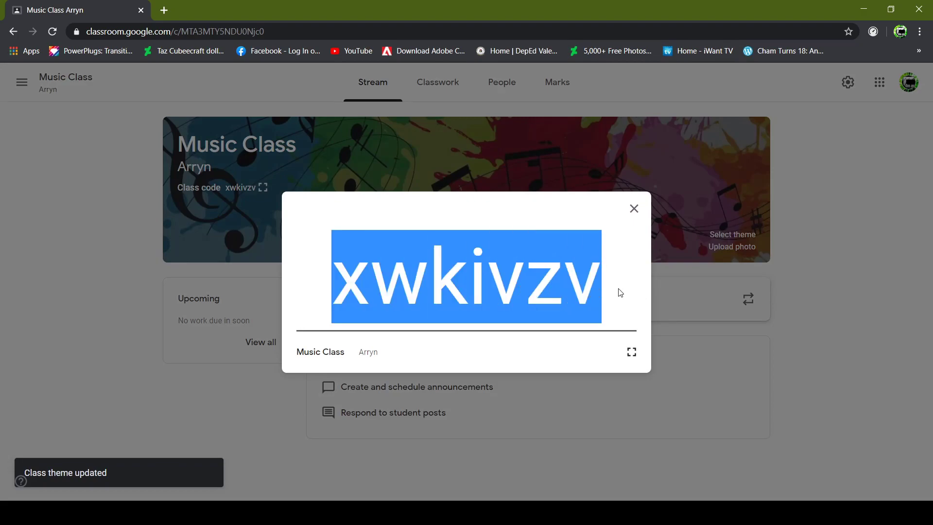
pyautogui.press('Escape')
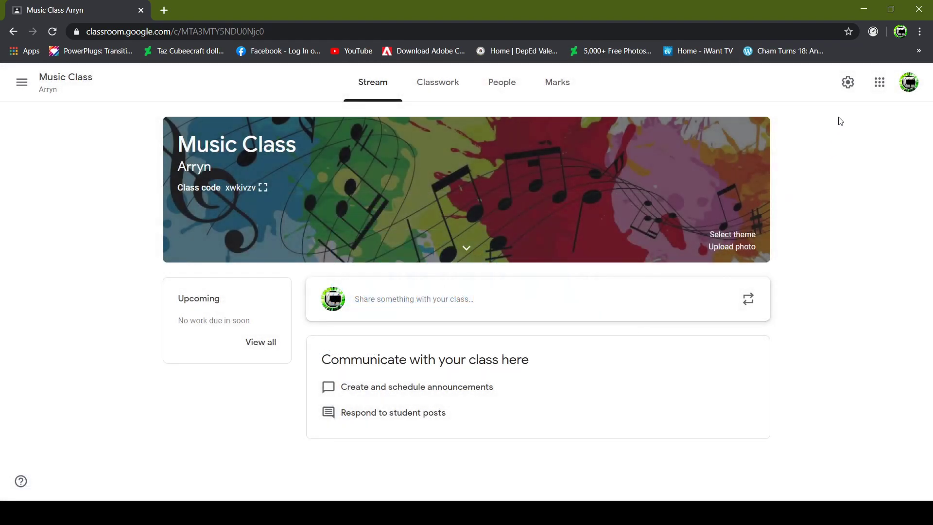
# Reset the class code in the class settings and return to the class stream.
pyautogui.click(848, 86)
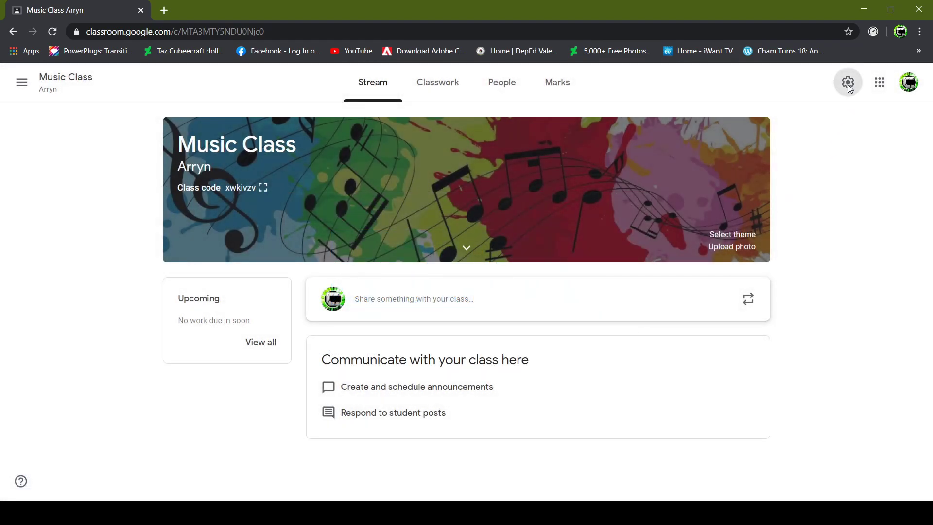
pyautogui.moveTo(921, 150); pyautogui.dragTo(894, 267)
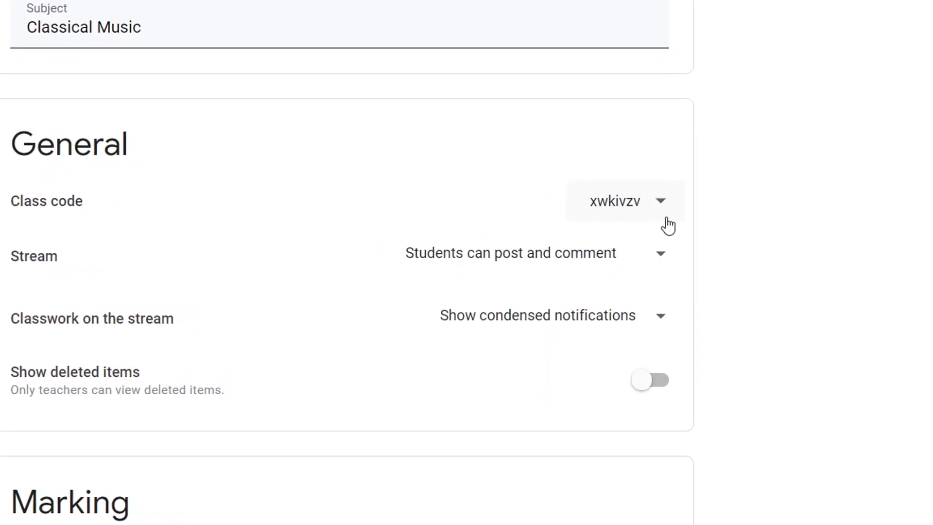
pyautogui.click(664, 203)
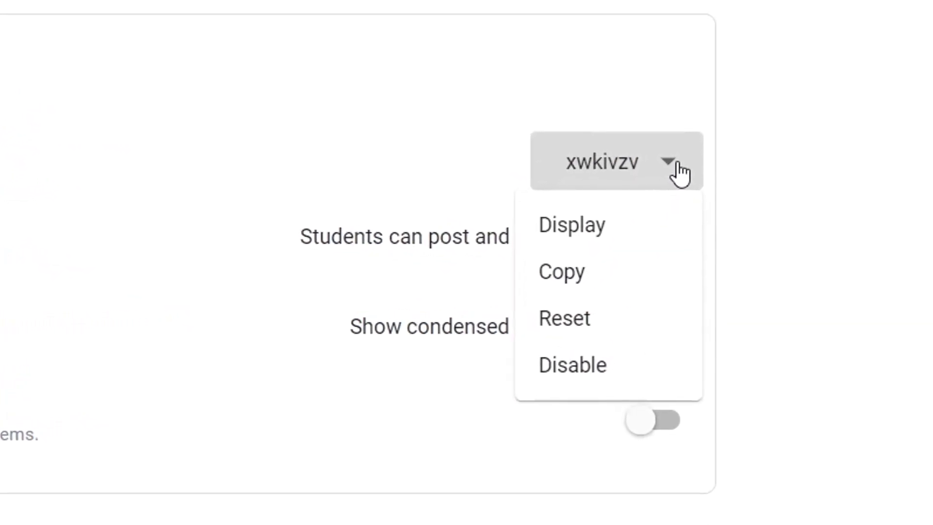
pyautogui.click(617, 361)
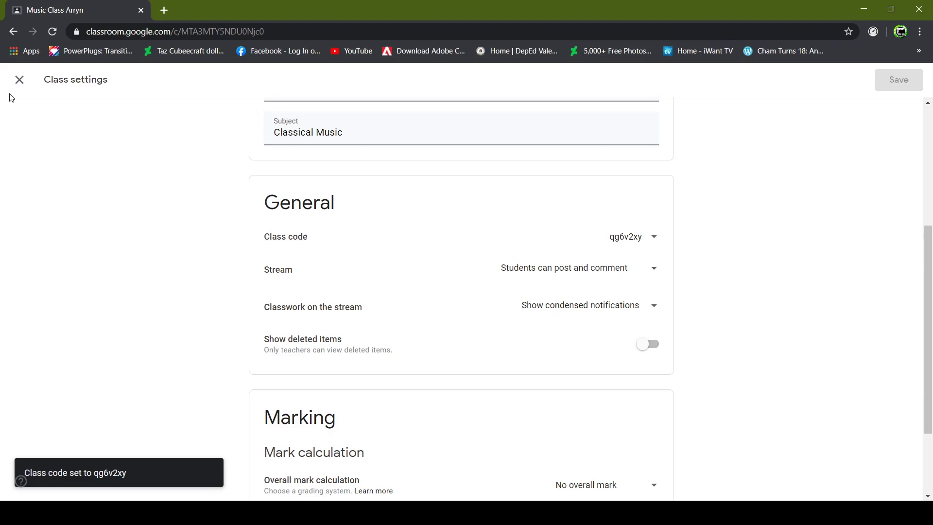
pyautogui.click(19, 81)
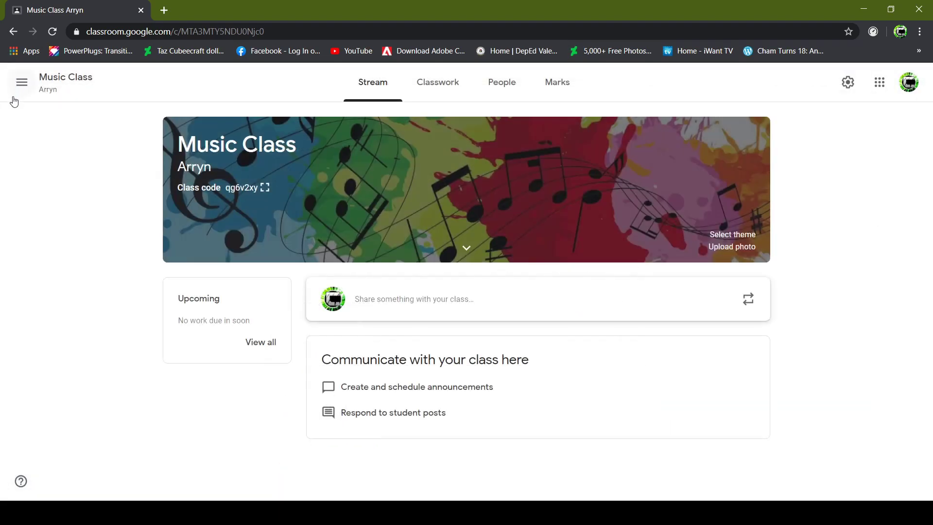
# Display the class code enlarged and copy it.
pyautogui.click(266, 190)
pyautogui.moveTo(320, 288); pyautogui.dragTo(669, 321)
pyautogui.hotkey('ctrl', 'c')
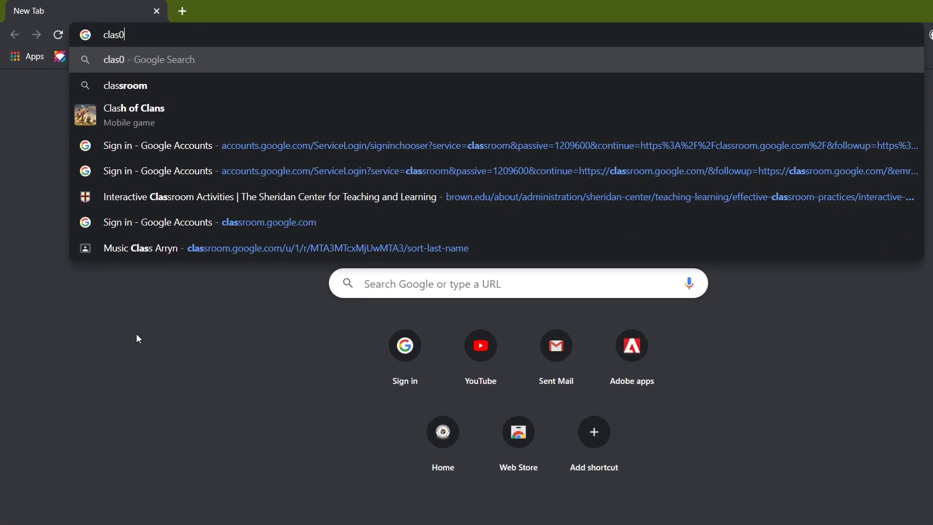
# Go to classroom.google.com in a new tab and choose the student's account for signing in.
pyautogui.write('0')
pyautogui.press('BackSpace')
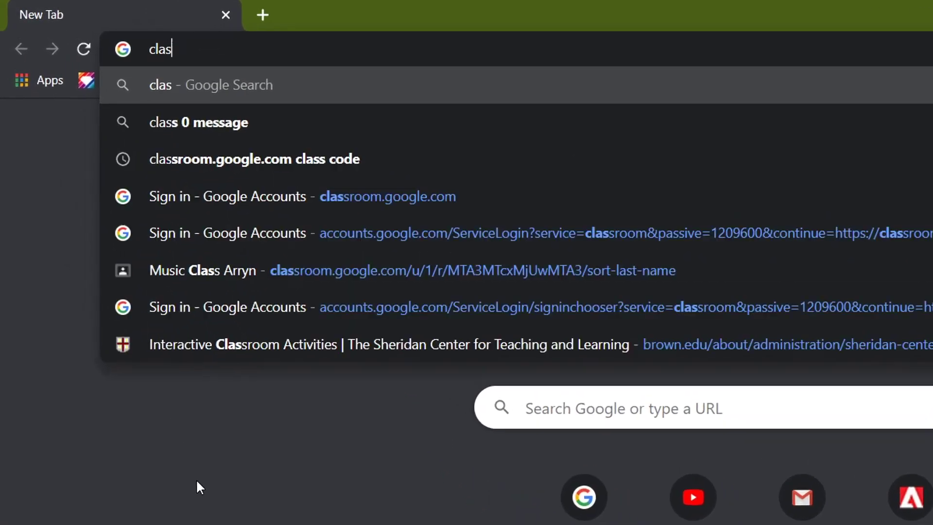
pyautogui.write('sroom.google.com')
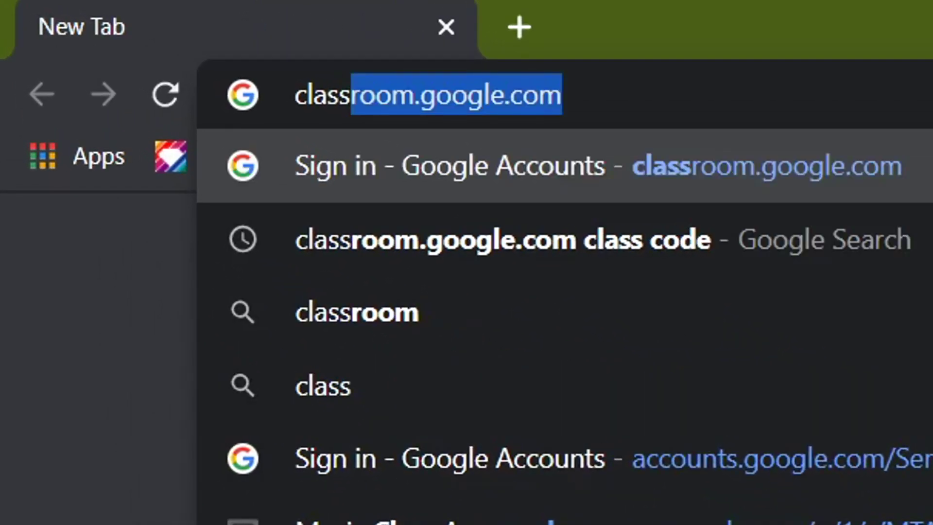
pyautogui.press('Return')
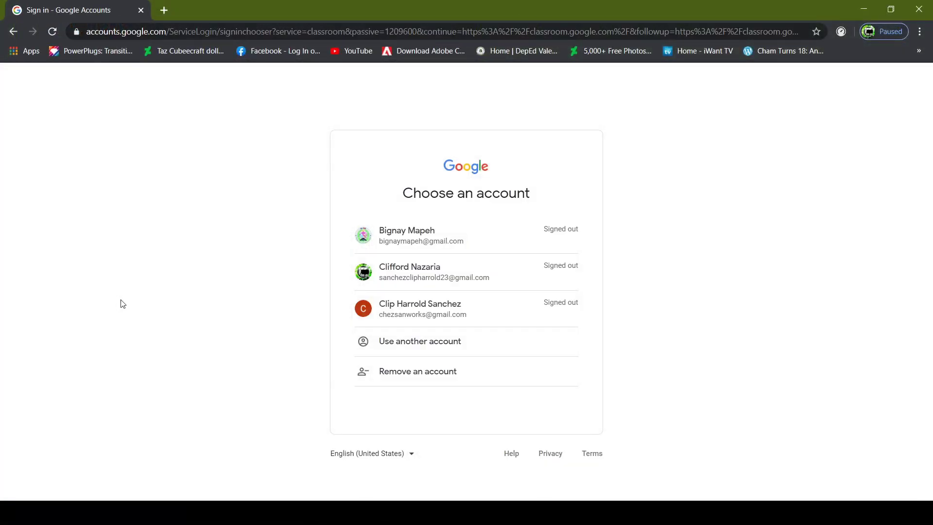
pyautogui.click(437, 309)
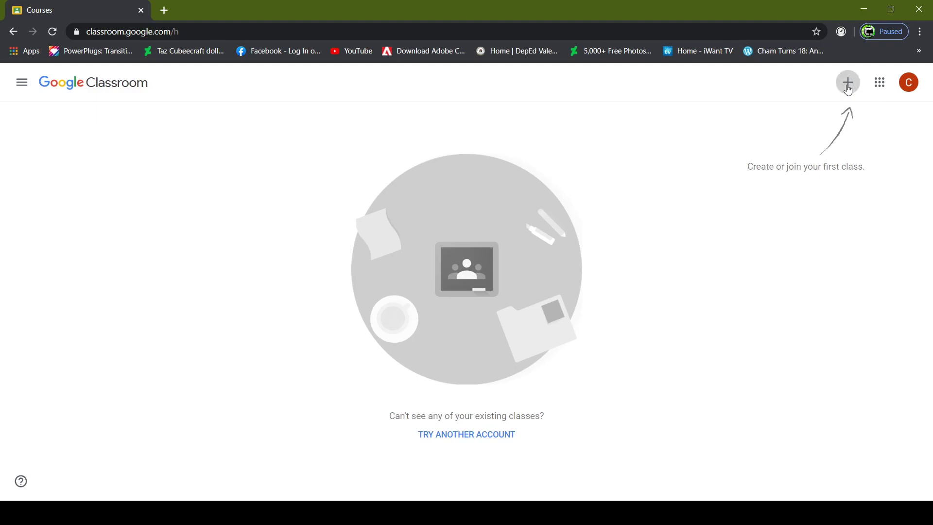
# Join the class as a student by pasting the copied class code.
pyautogui.click(842, 92)
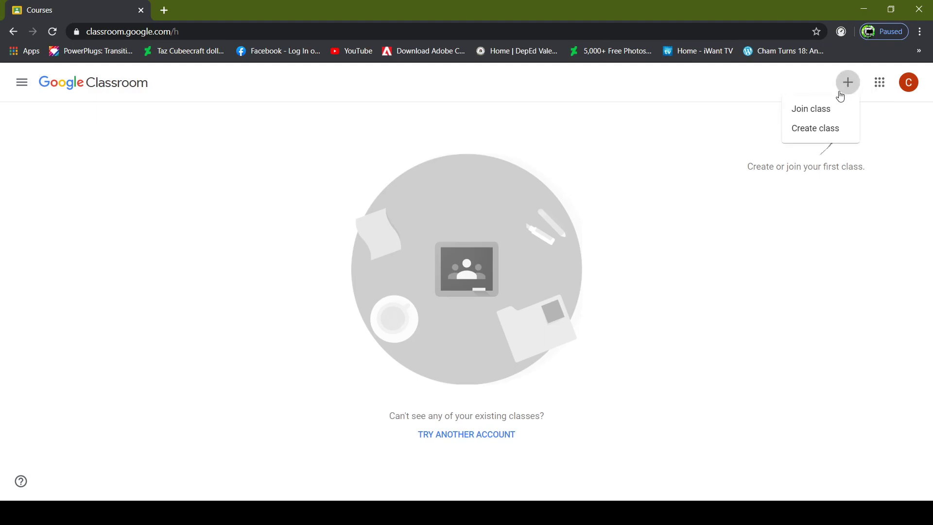
pyautogui.click(814, 116)
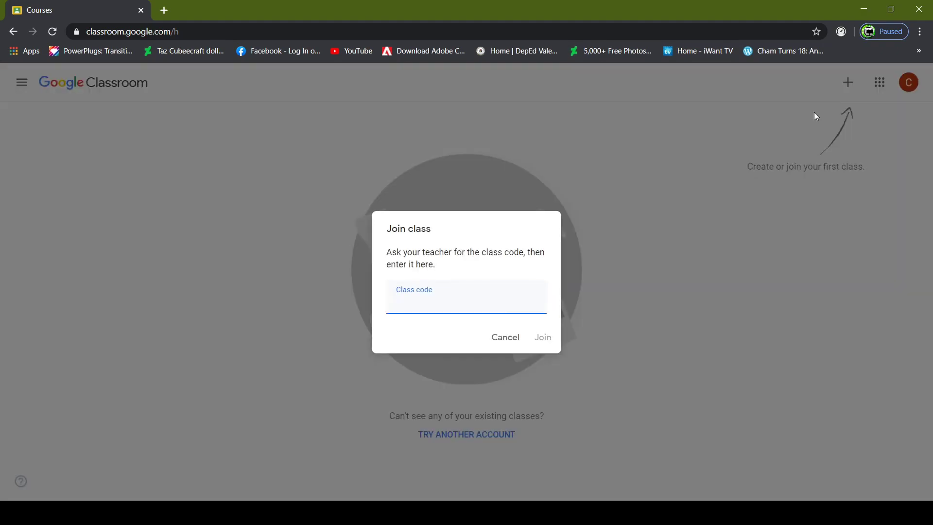
pyautogui.hotkey('ctrl', 'v')
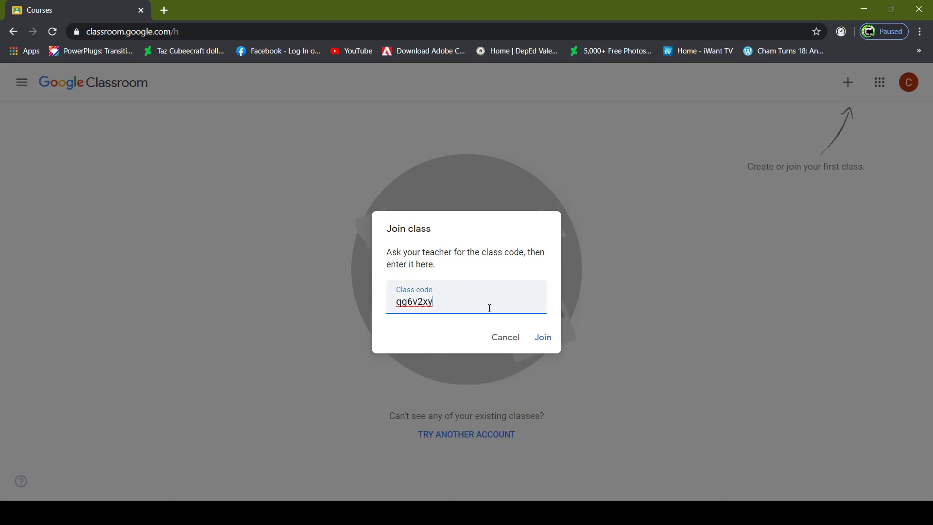
pyautogui.click(541, 339)
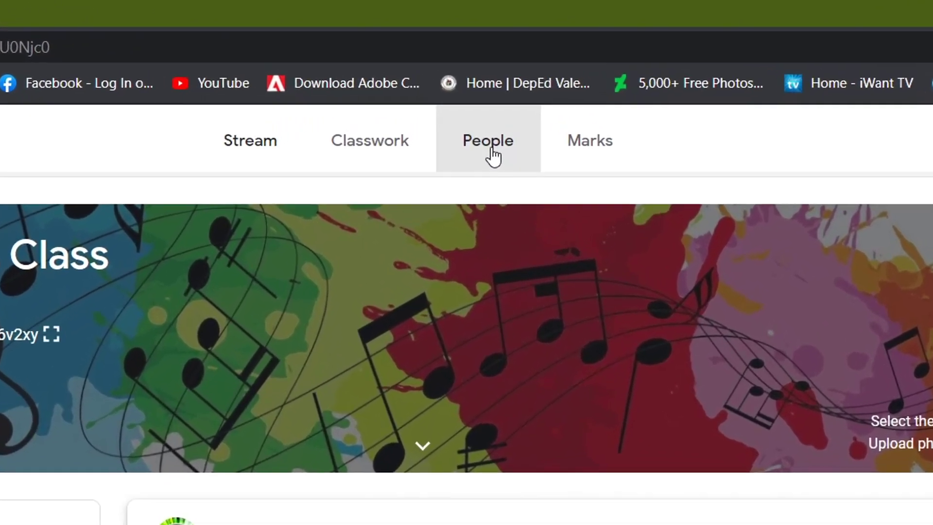
# Invite a student to Music Class by choosing the suggested student's e-mail address from the results for "d".
pyautogui.click(497, 127)
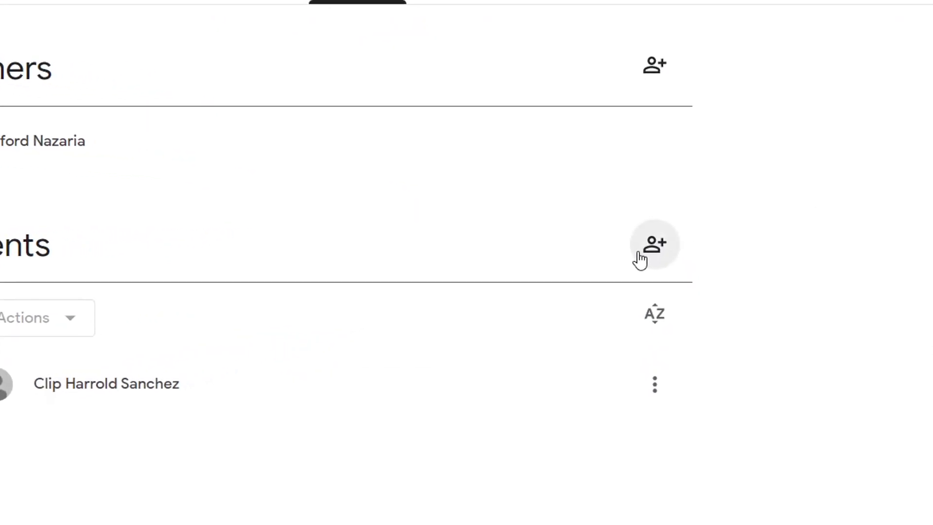
pyautogui.click(653, 252)
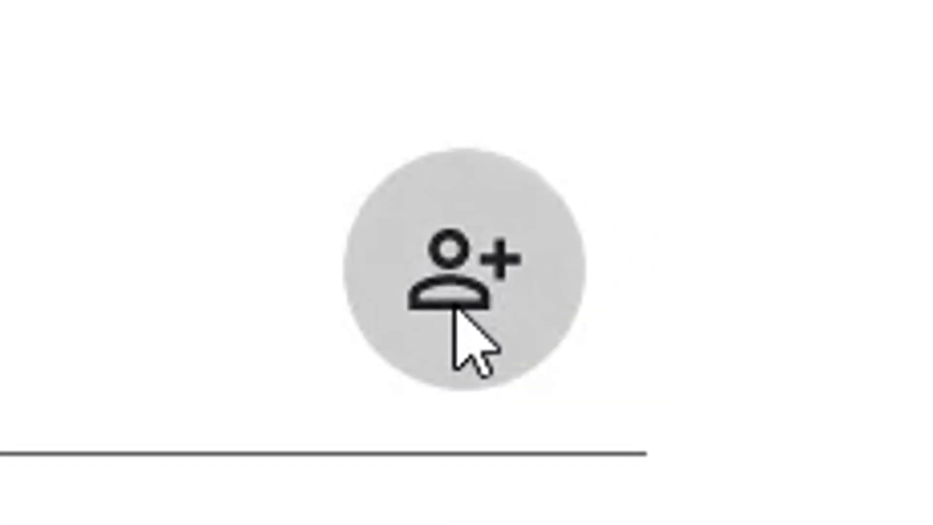
pyautogui.write('d')
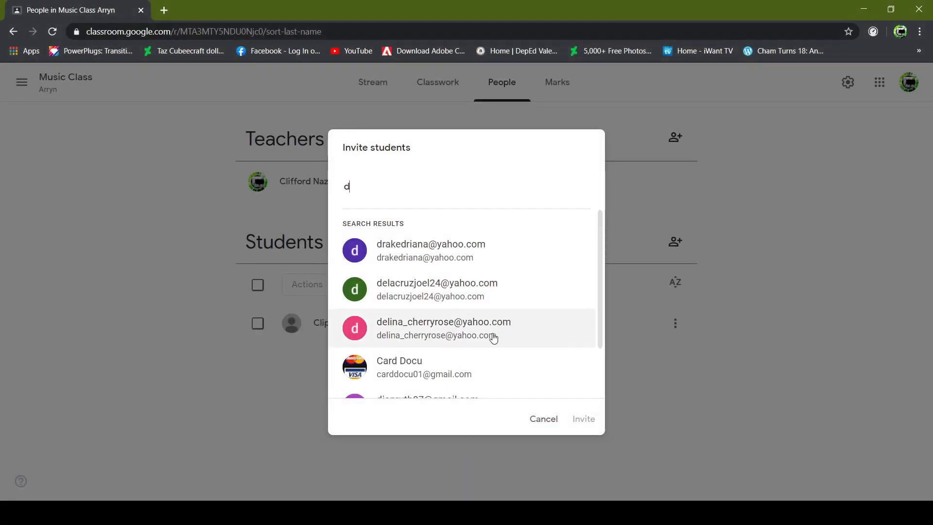
pyautogui.click(495, 341)
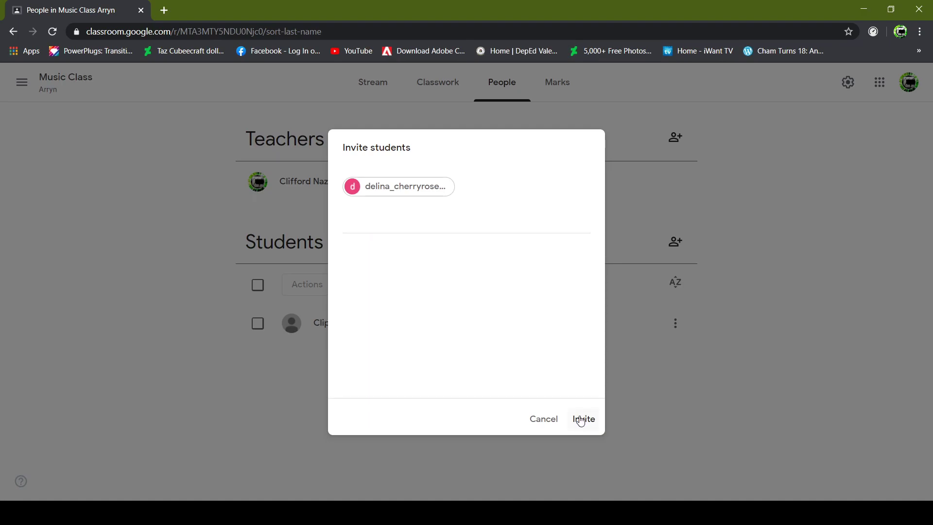
pyautogui.click(581, 420)
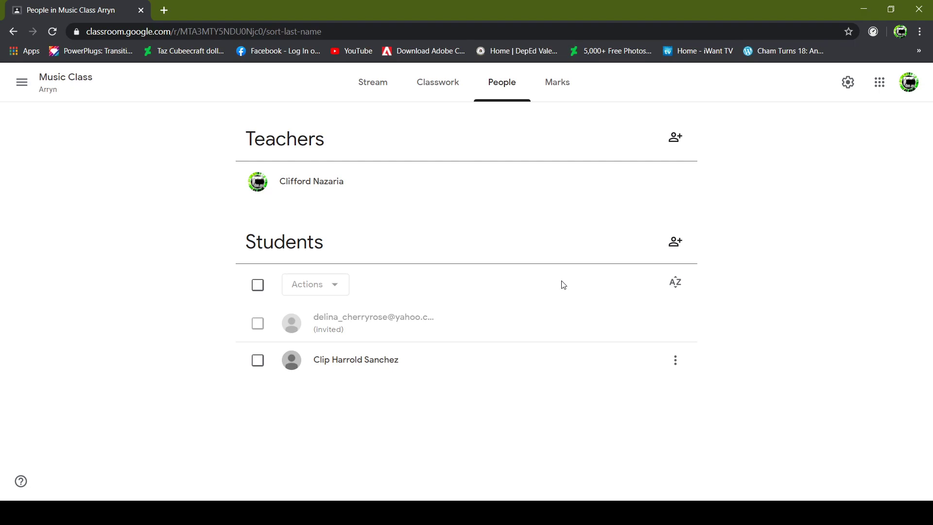
# Examine the actions available for the student who joined the class, leaving the student unselected.
pyautogui.click(257, 362)
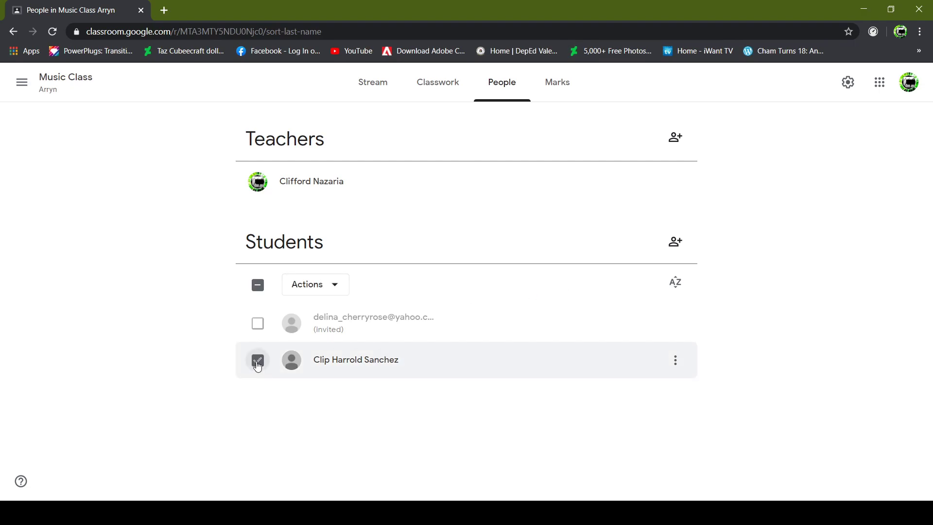
pyautogui.click(339, 287)
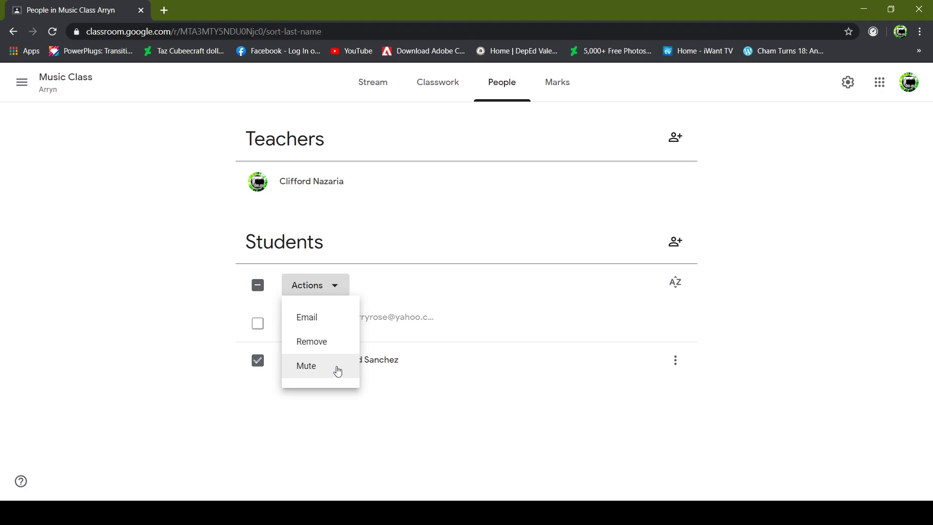
pyautogui.click(469, 299)
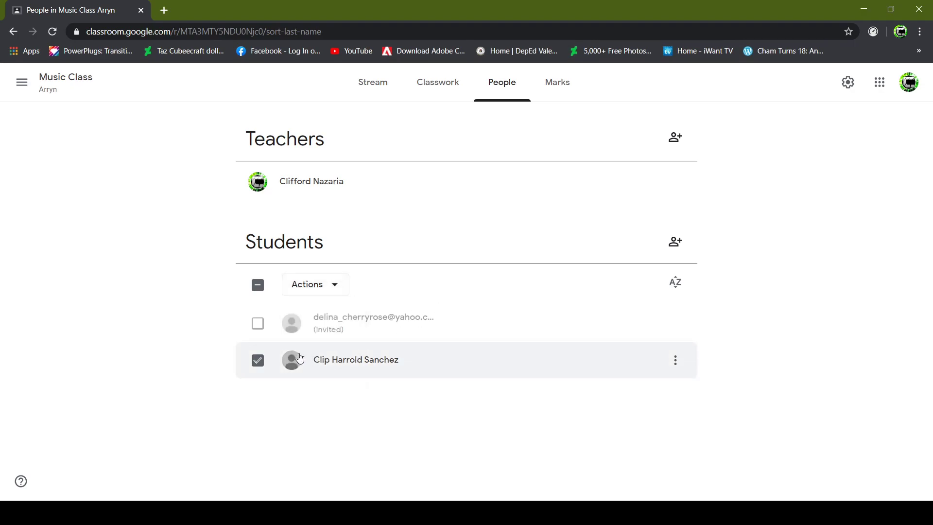
pyautogui.click(258, 362)
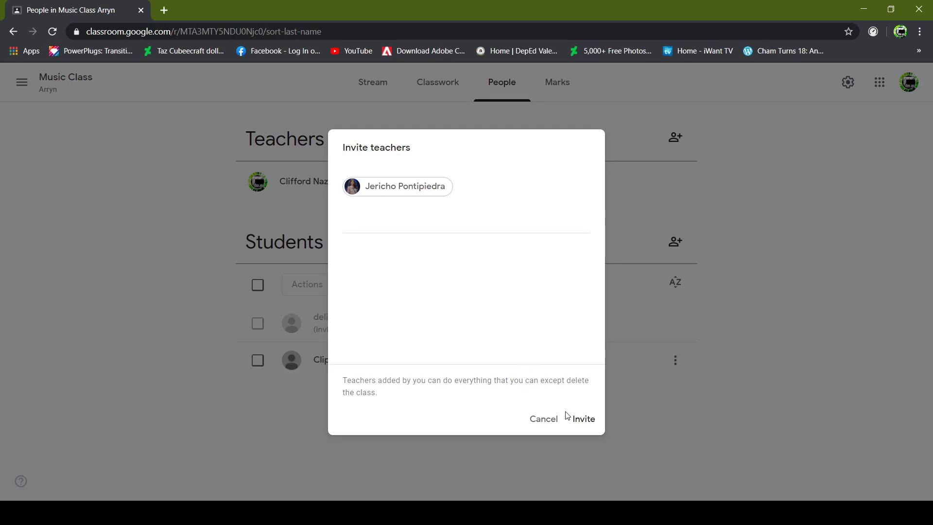
# Send the class invitation to the chosen co-teacher.
pyautogui.click(582, 420)
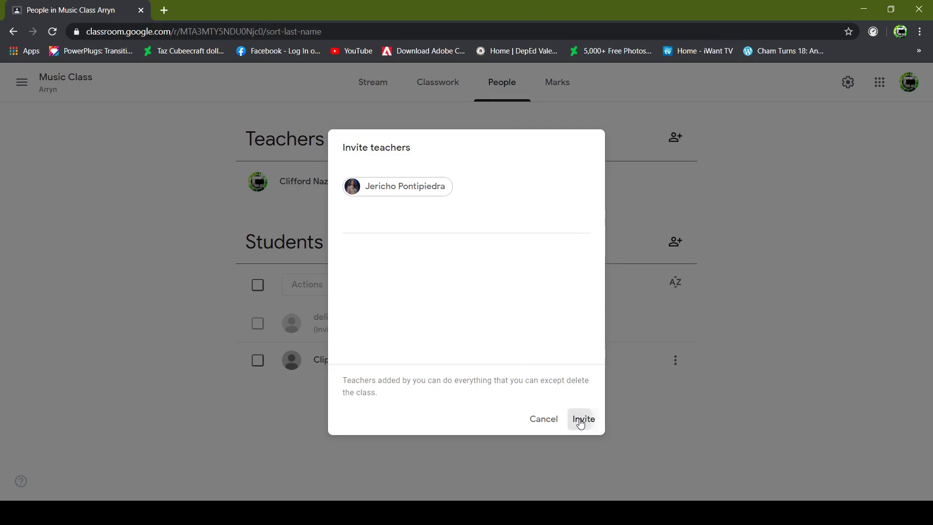